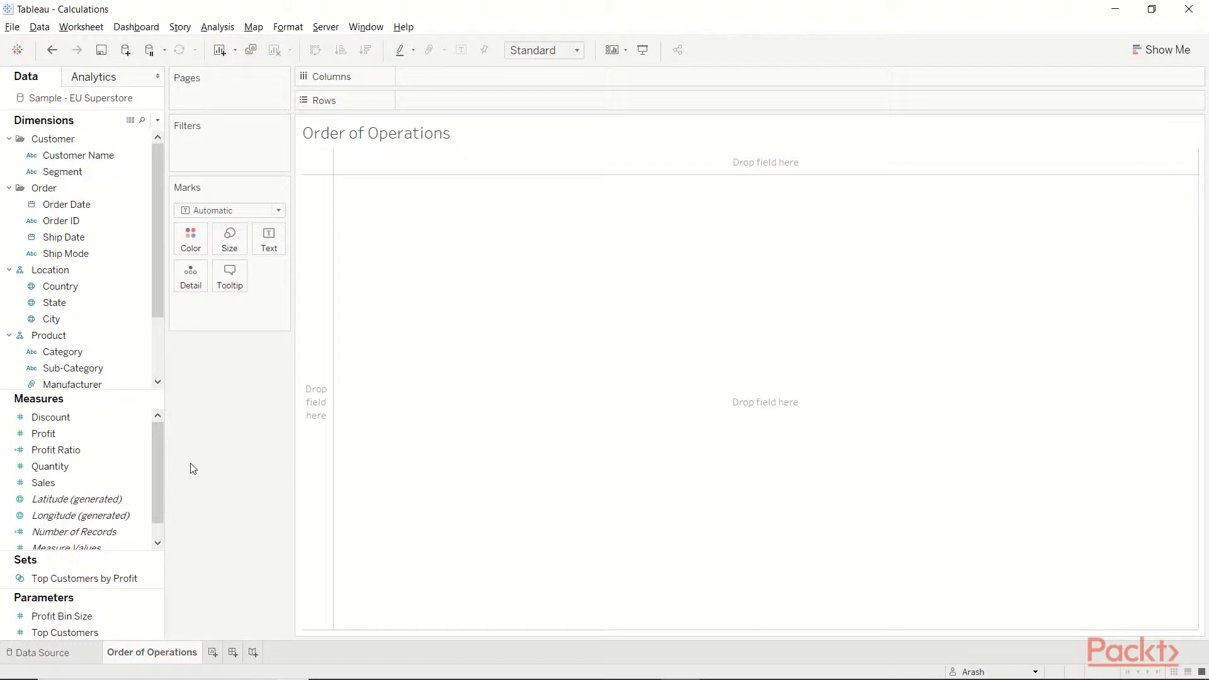
Step: Chart SUM(Sales) as horizontal bars by City and Customer Name, then drag City to Filters
left_click_drag(40, 484, 436, 82)
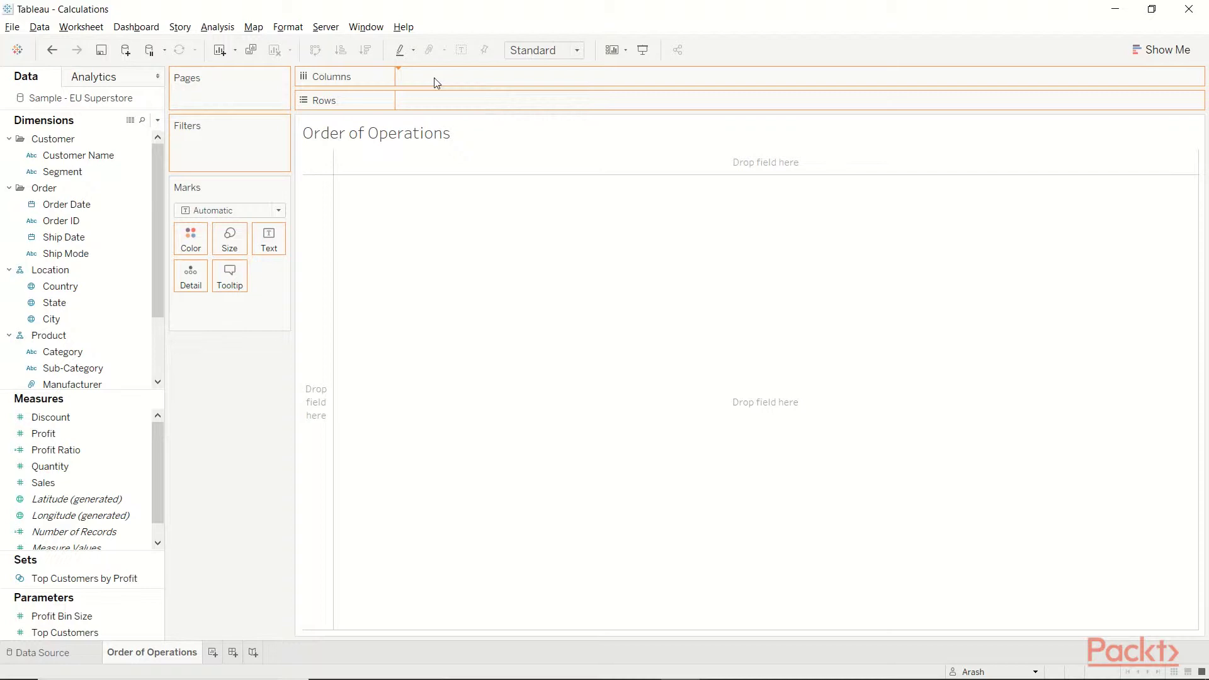
left_click_drag(51, 319, 410, 99)
left_click(68, 158)
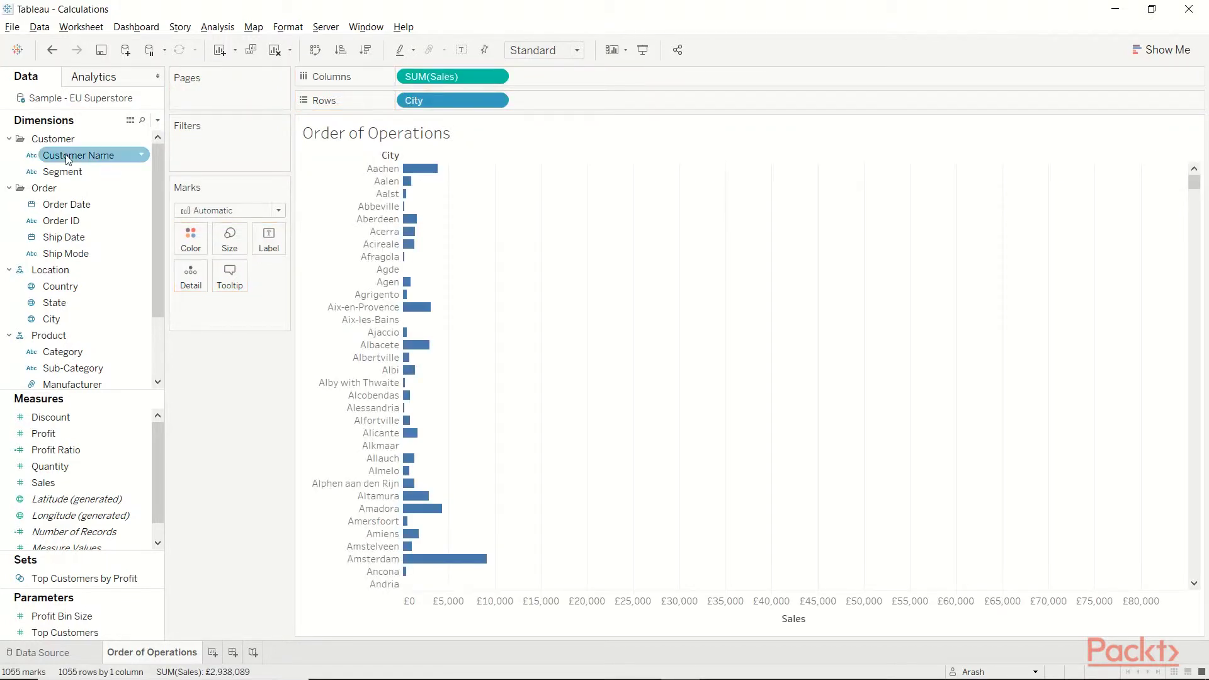
left_click_drag(68, 157, 547, 96)
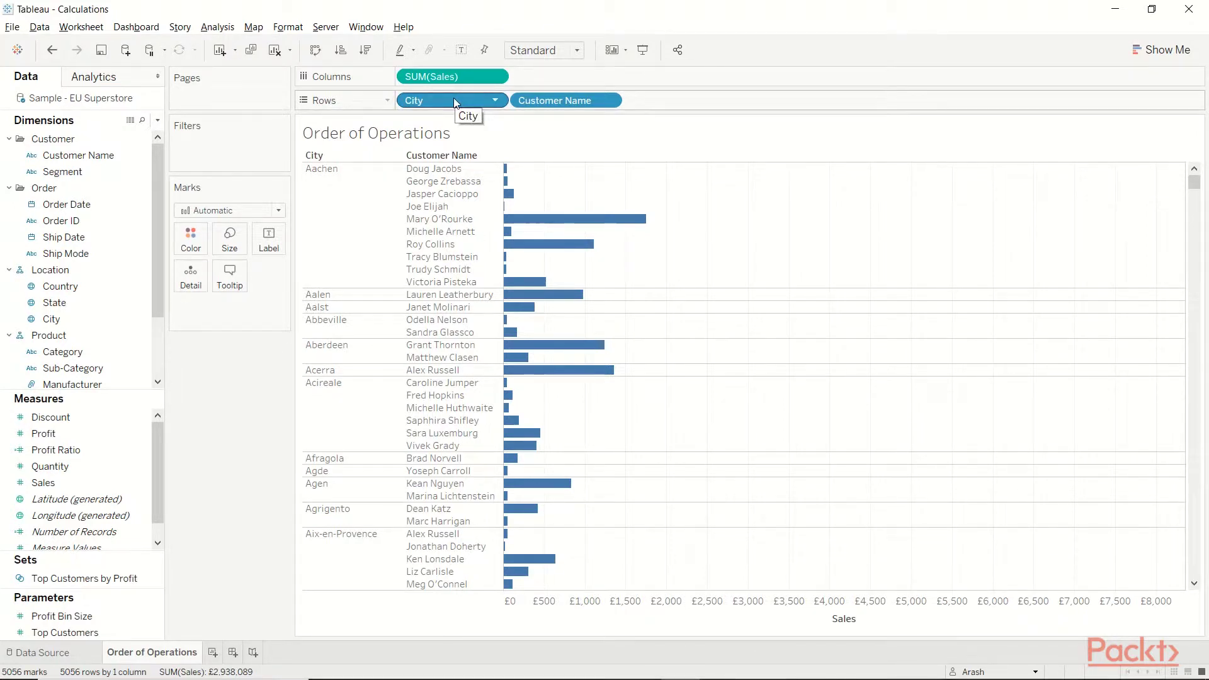
left_click_drag(455, 102, 224, 144)
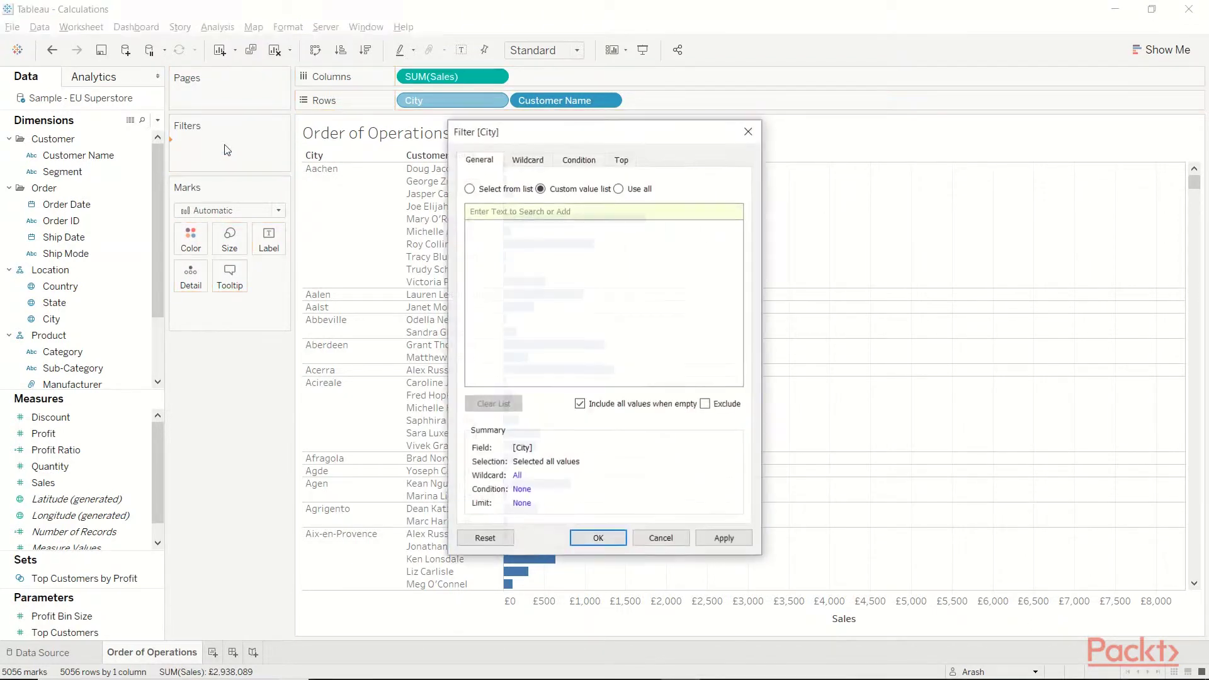
Step: Set the City filter to Barcelona only, finding it by searching 'bar'
left_click(469, 189)
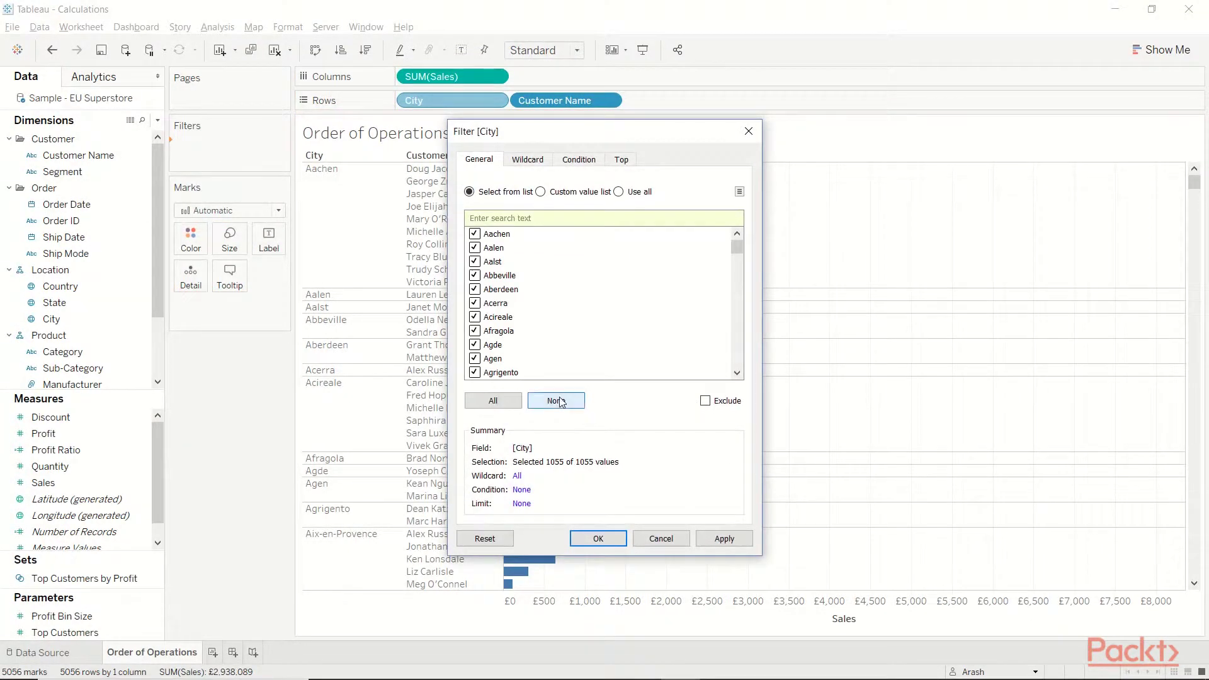
left_click(560, 402)
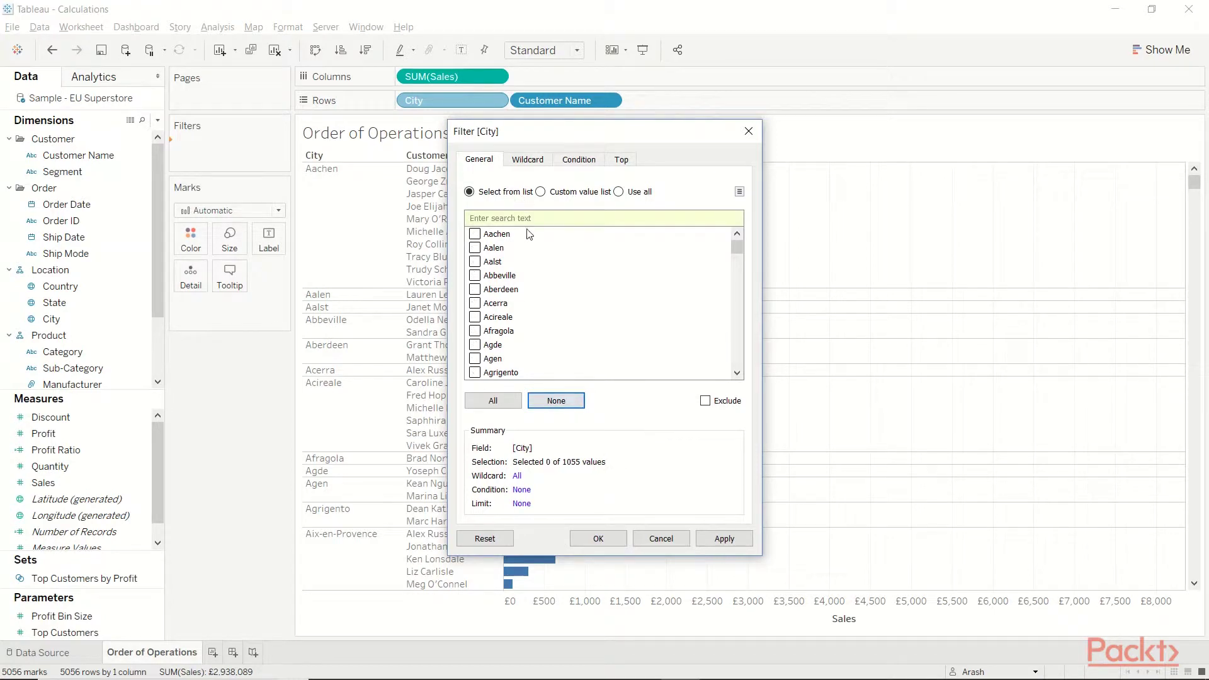
type("bar")
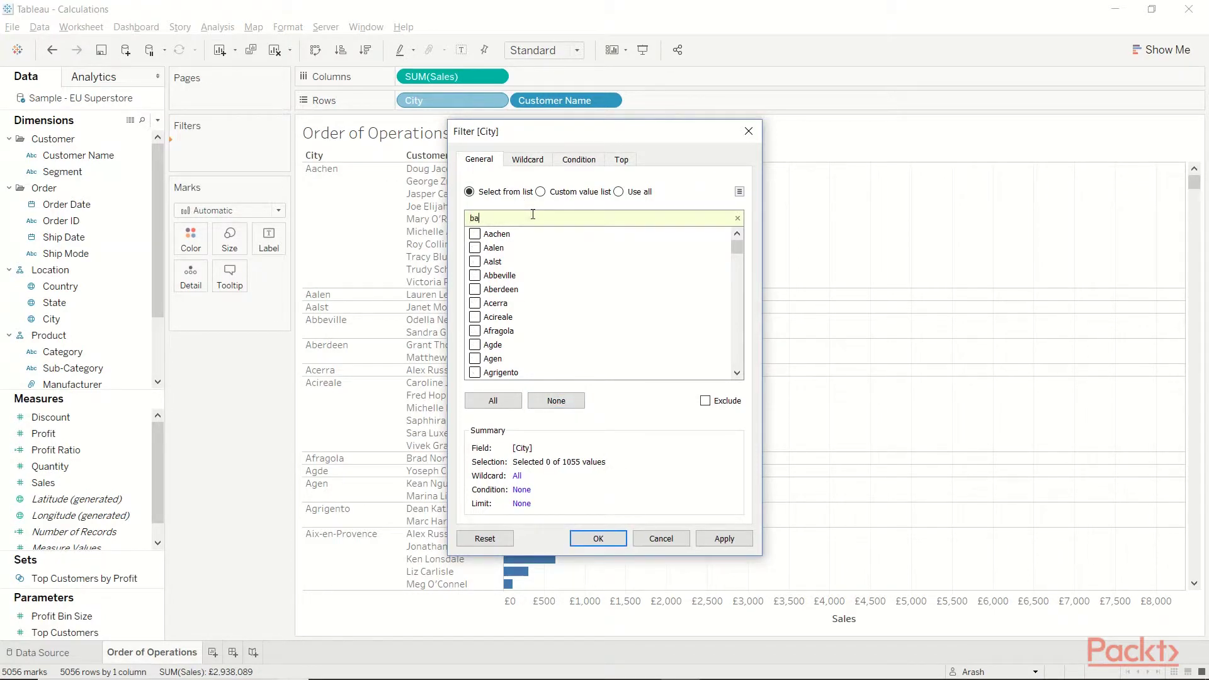
left_click(475, 261)
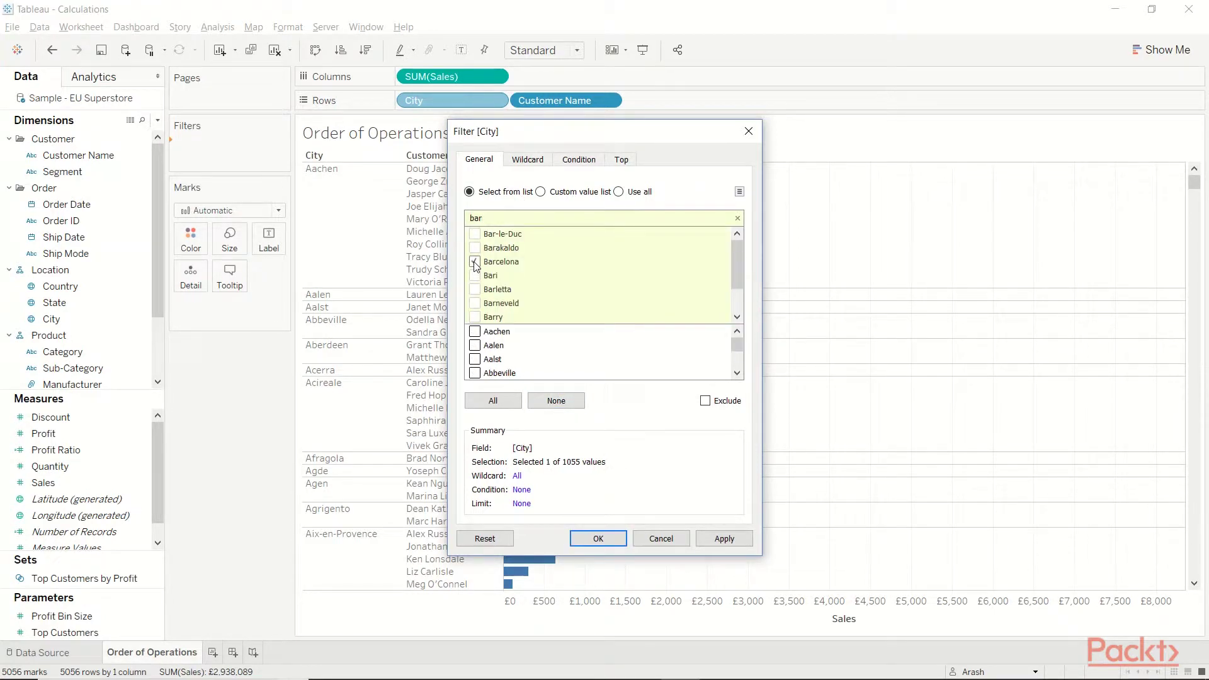
left_click(598, 540)
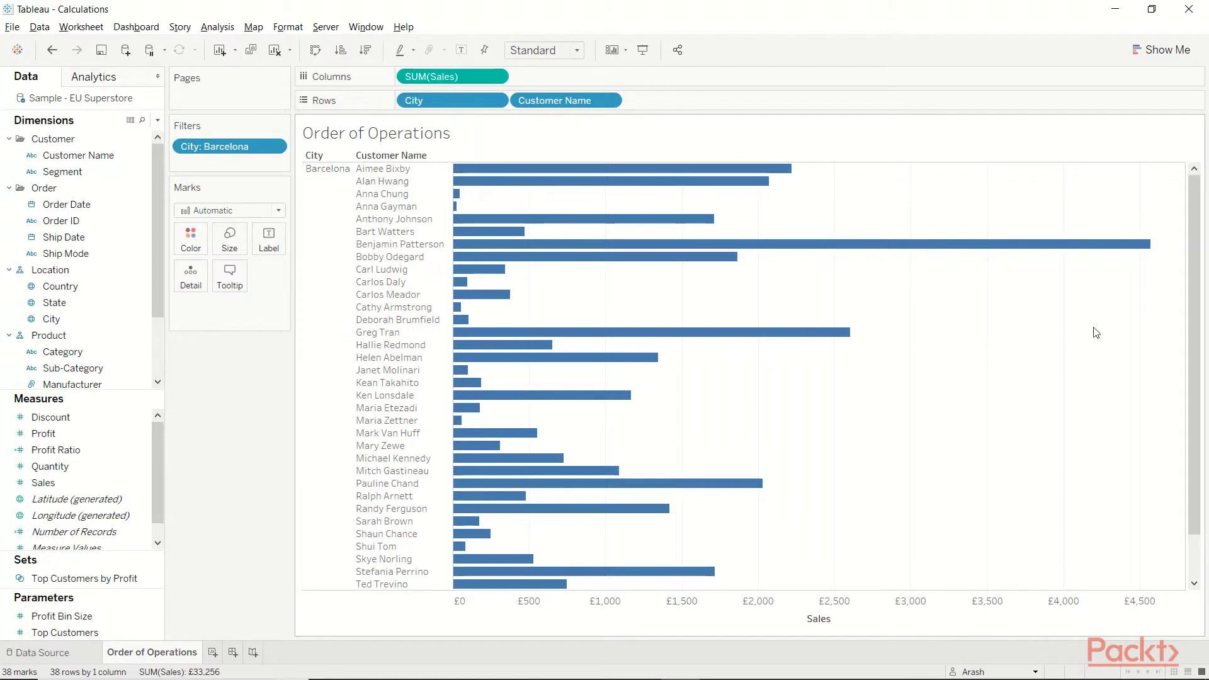
Step: Sort the Barcelona customer bars by Sales in descending order
scroll(1094, 332, "down", 2)
scroll(1080, 354, "up", 3)
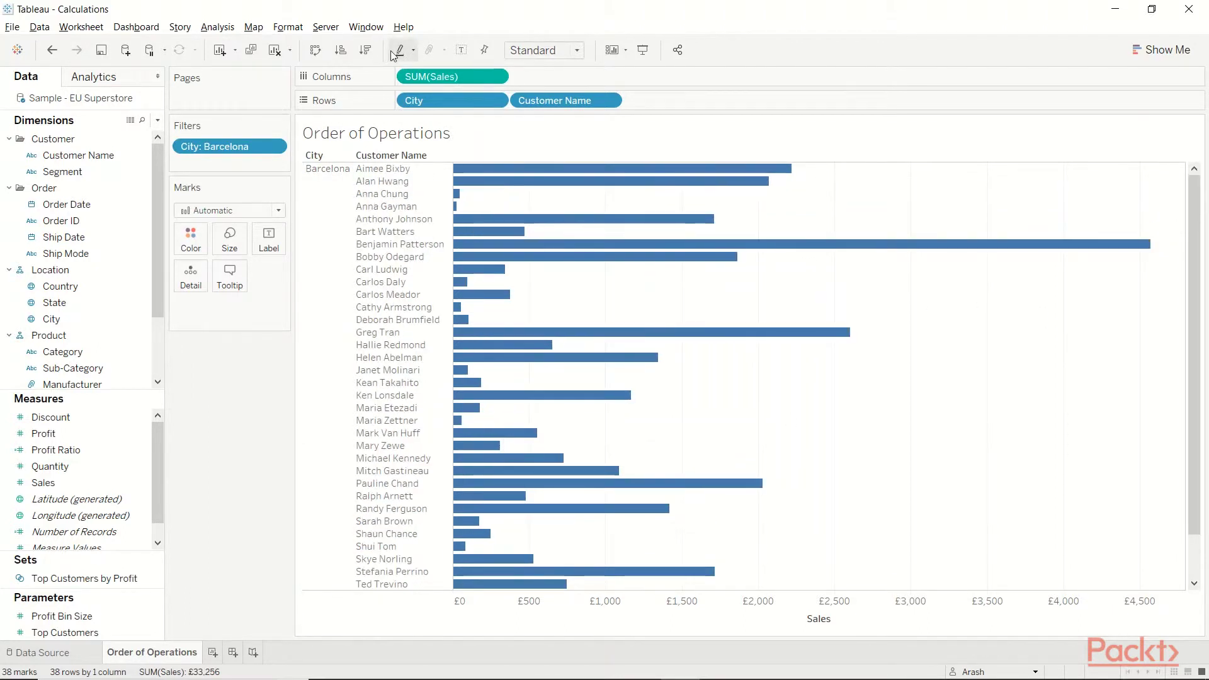
left_click(365, 50)
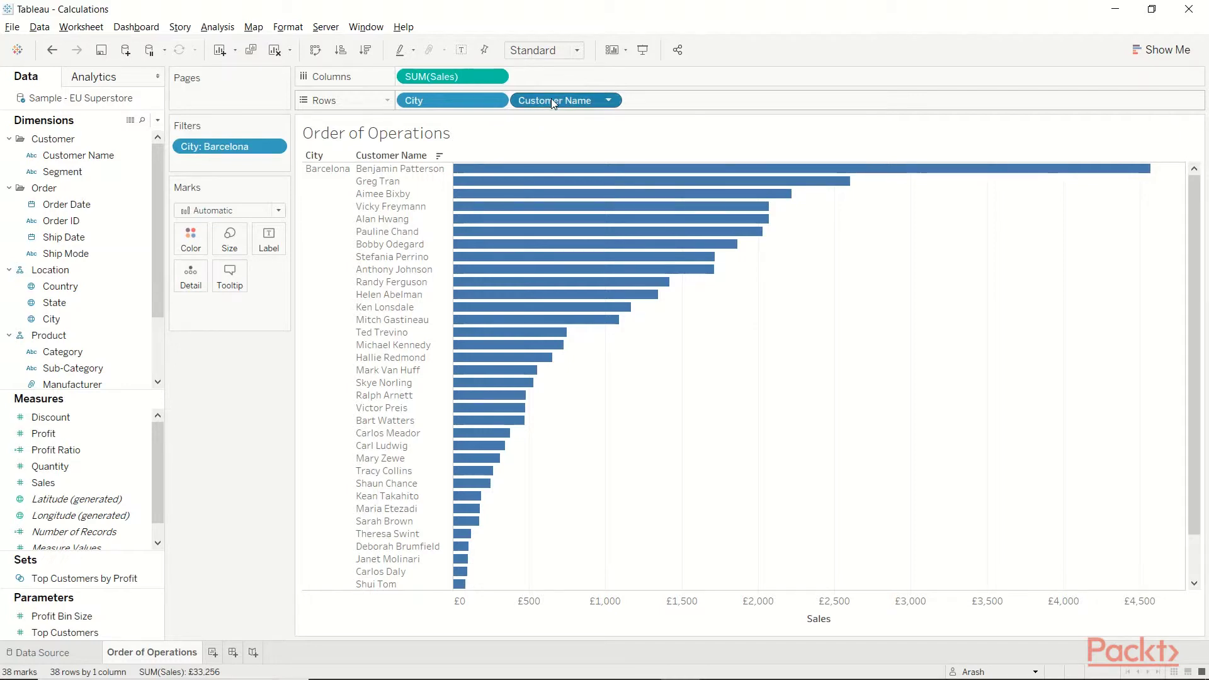
Step: Add a Customer Name filter keeping the Top 5 by Sum of Sales and apply it
left_click_drag(551, 98, 236, 154)
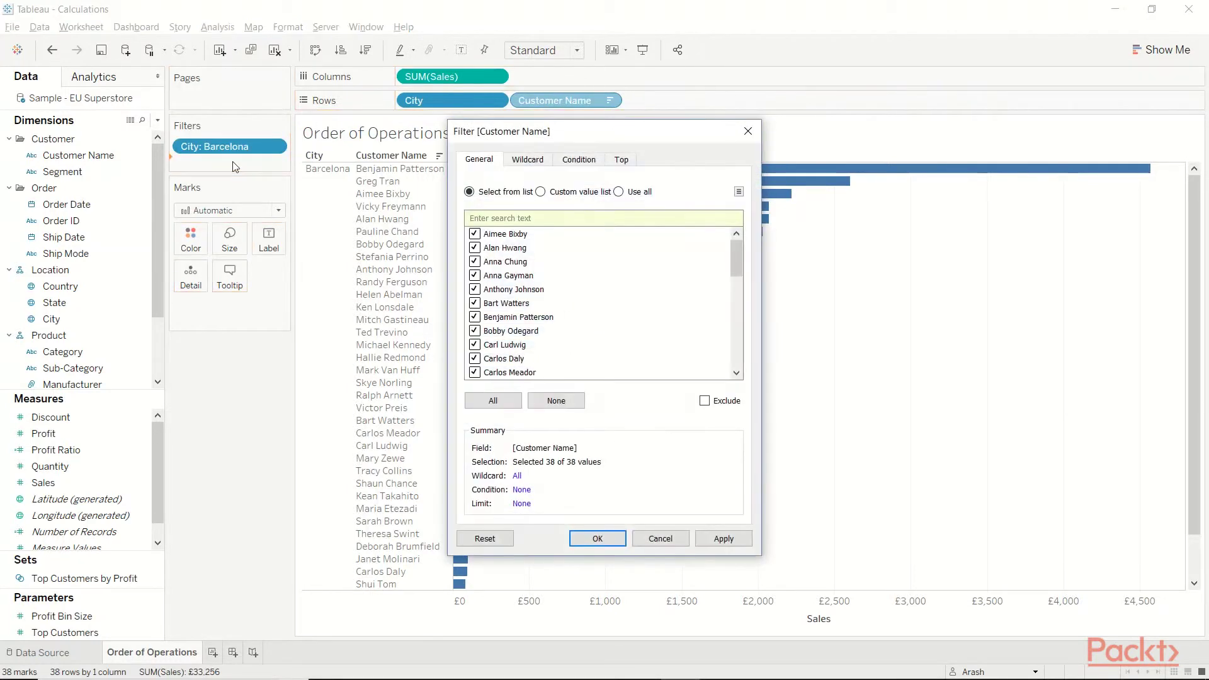
left_click(621, 161)
left_click(470, 197)
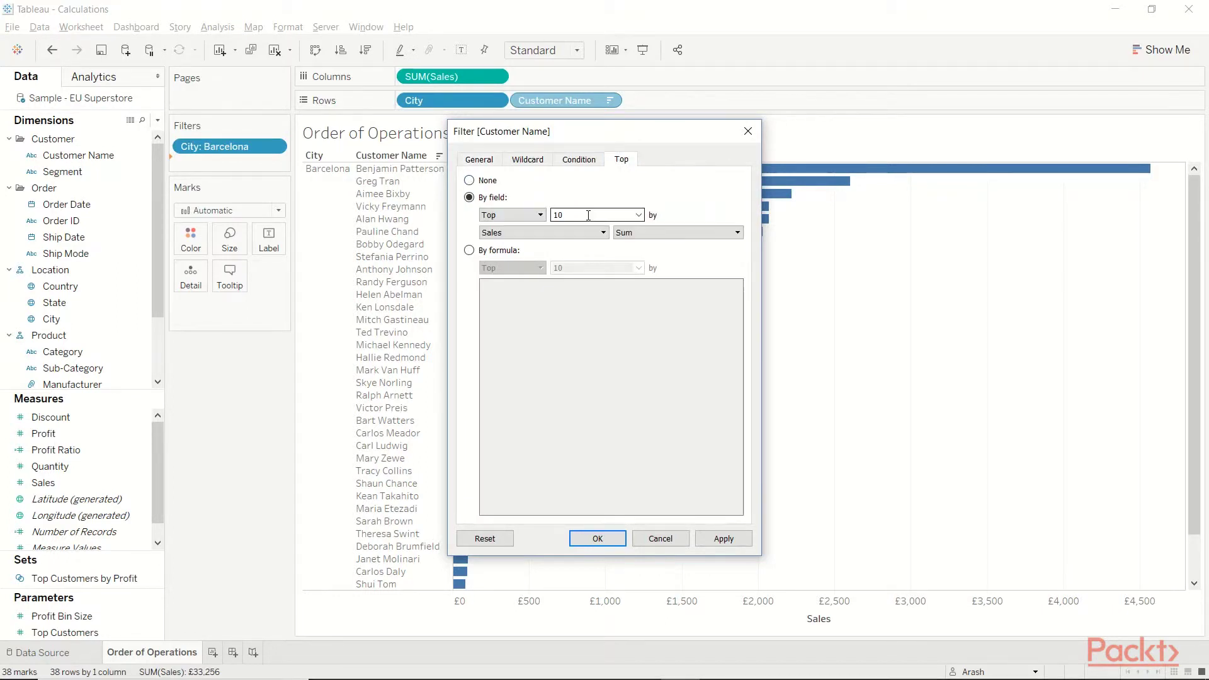
left_click(588, 214)
key("BackSpace")
key("BackSpace")
type("5")
left_click_drag(592, 139, 977, 106)
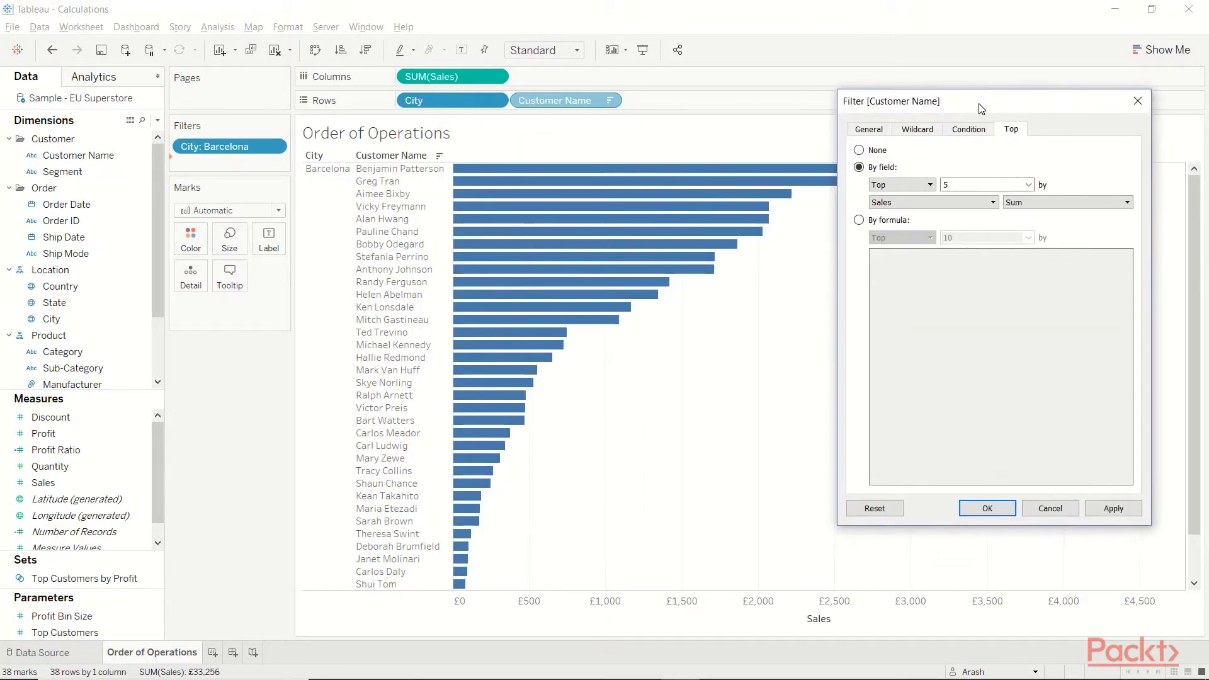
left_click(1109, 506)
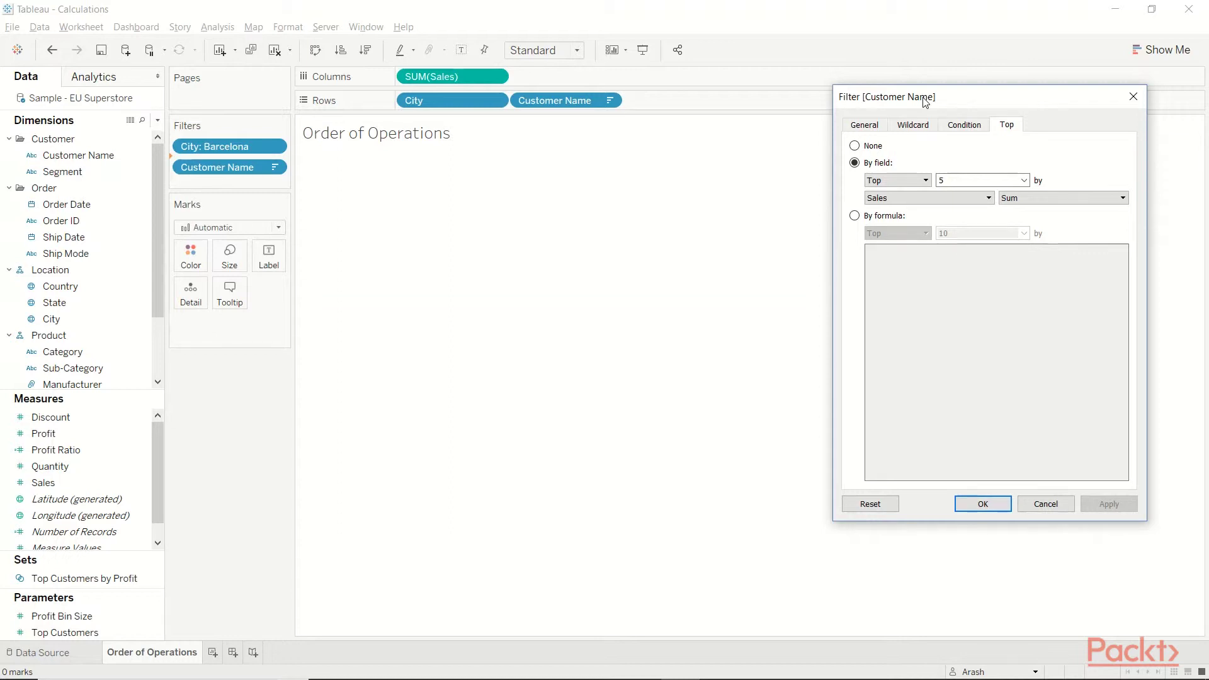
Step: Confirm the Top 5 Customer Name filter with OK, leaving the view at 0 marks
left_click(979, 504)
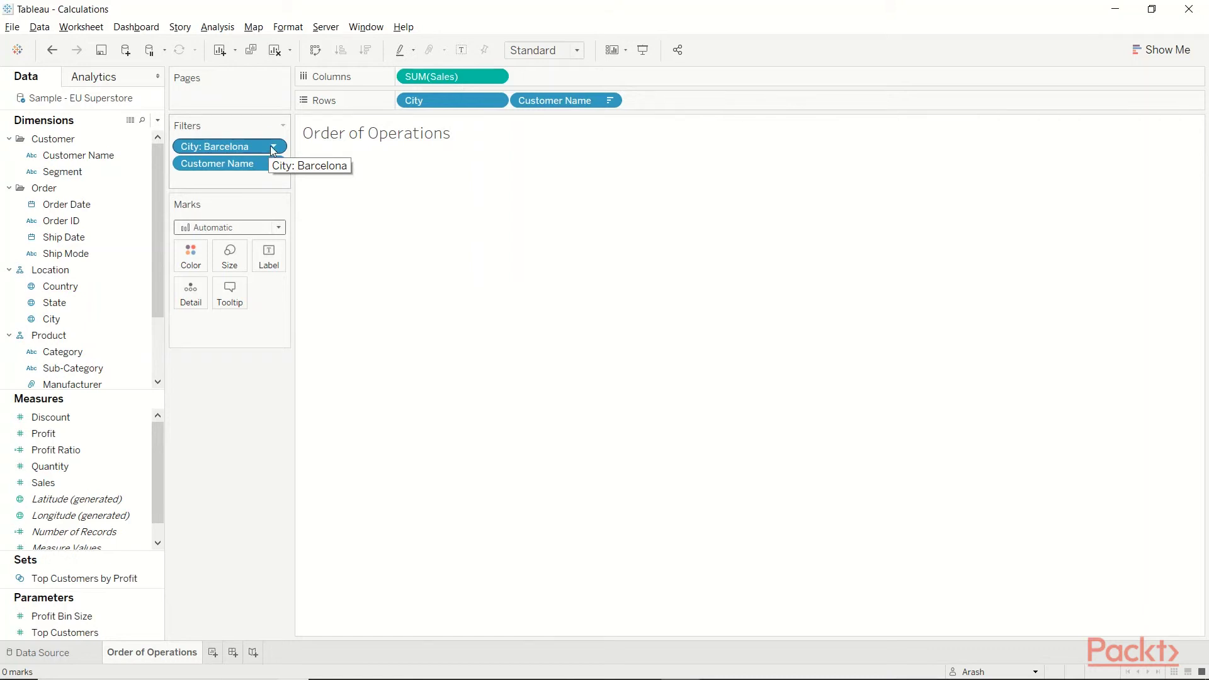
Step: Add the City: Barcelona filter to context so Barcelona's top 5 customers appear
left_click(273, 148)
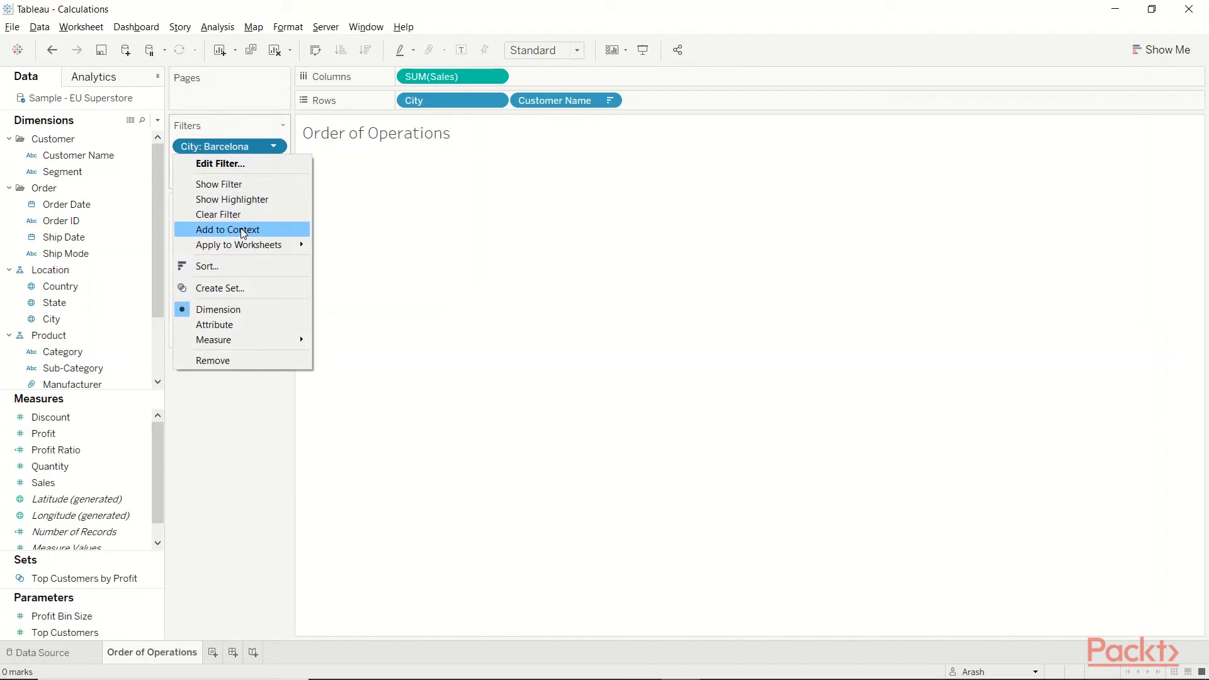
left_click(243, 230)
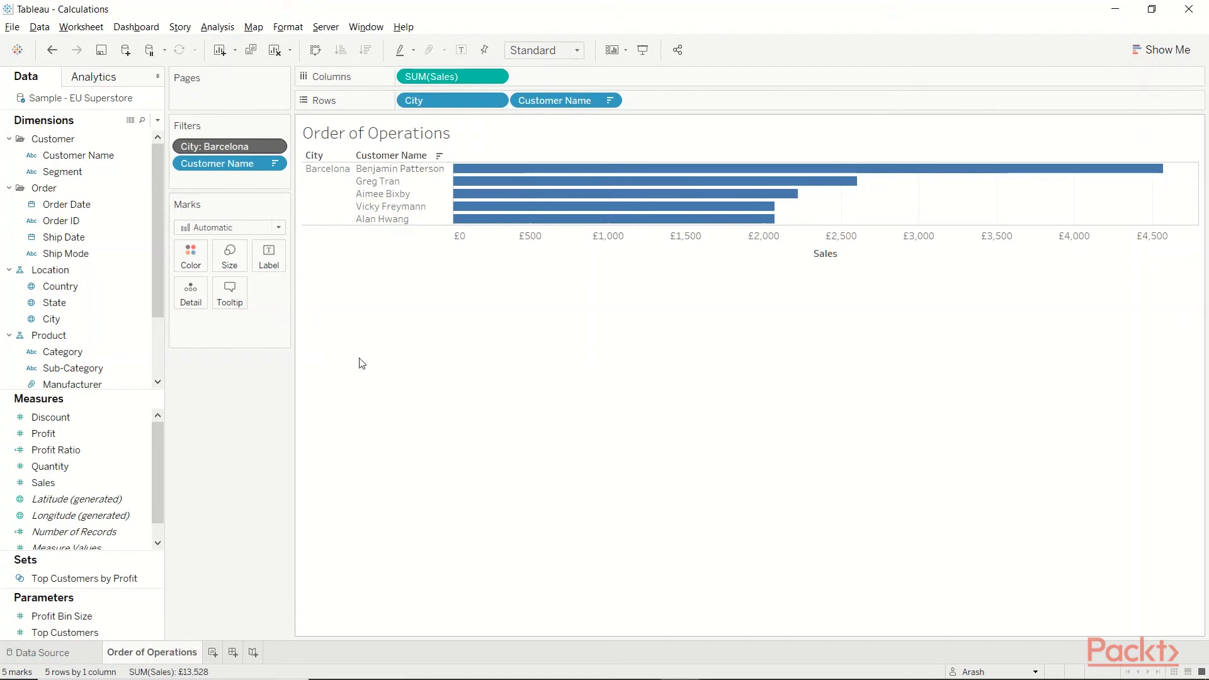
Step: Change the Customer Name filter from Top 5 to Top 7 by Sales
left_click(276, 165)
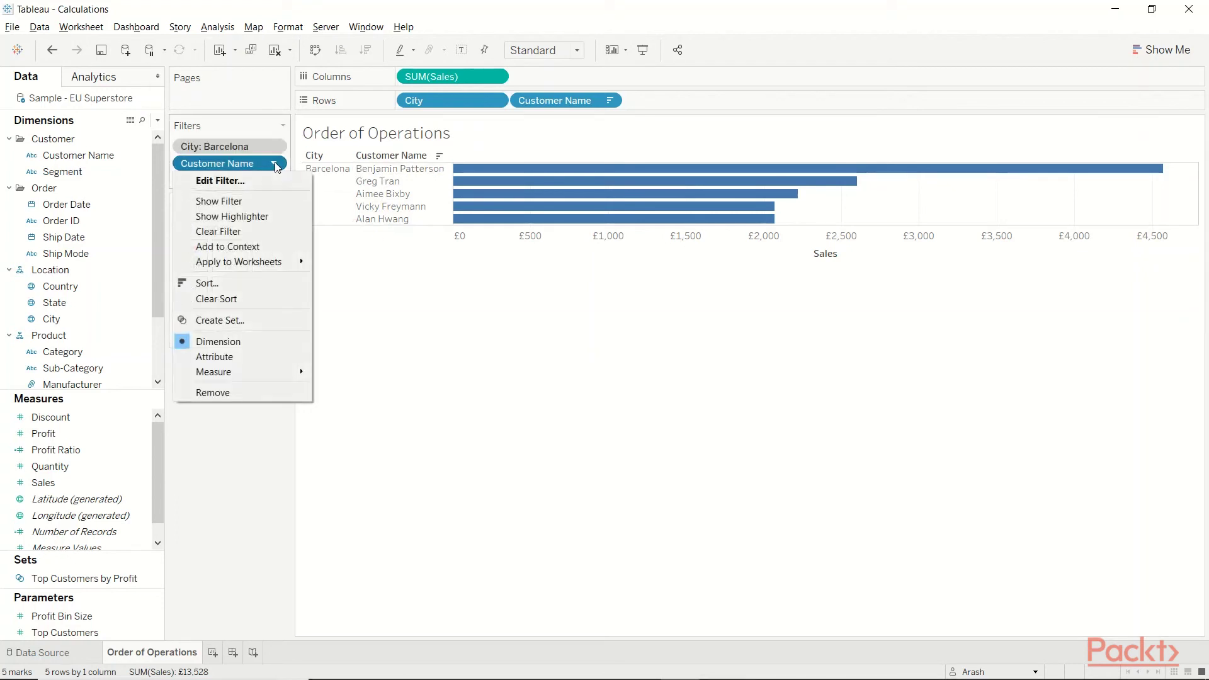
left_click(251, 182)
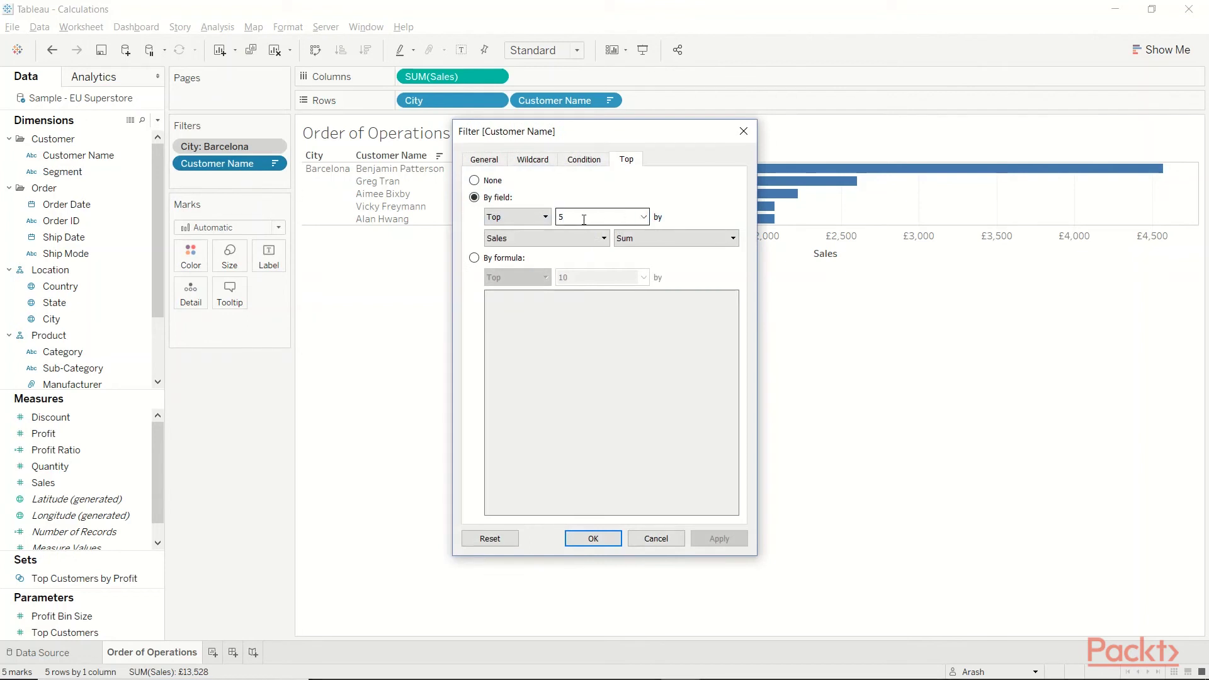
double_click(584, 219)
type("7")
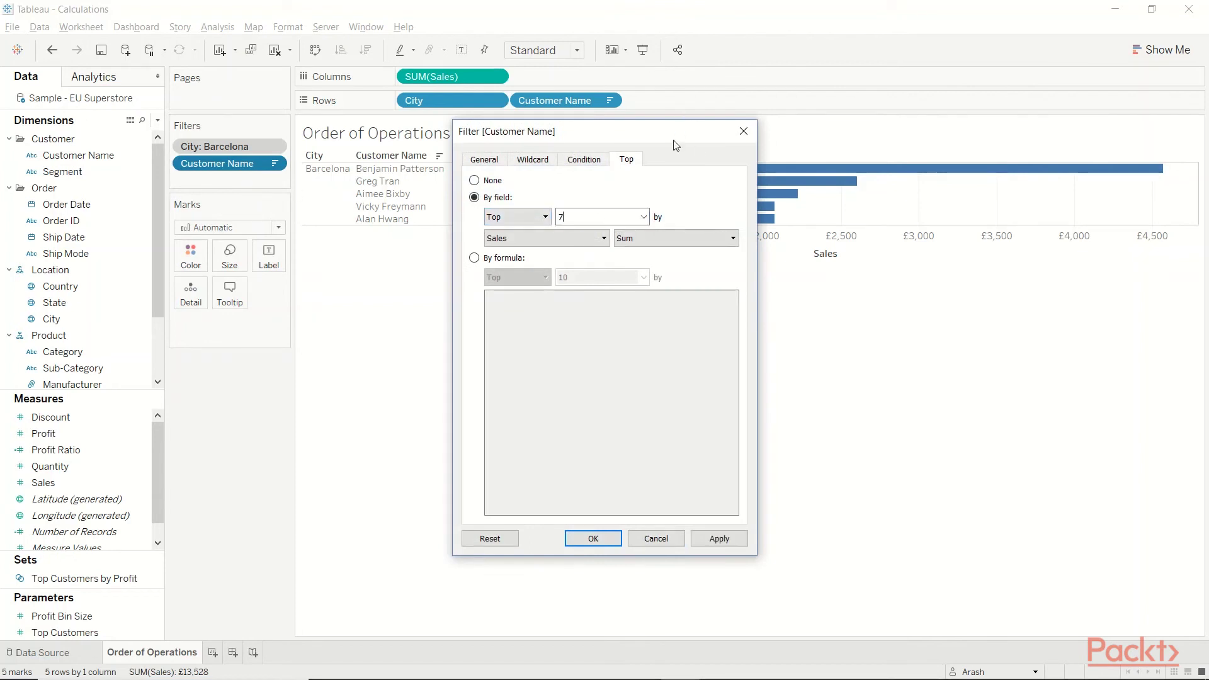
left_click_drag(676, 145, 214, 91)
left_click(271, 485)
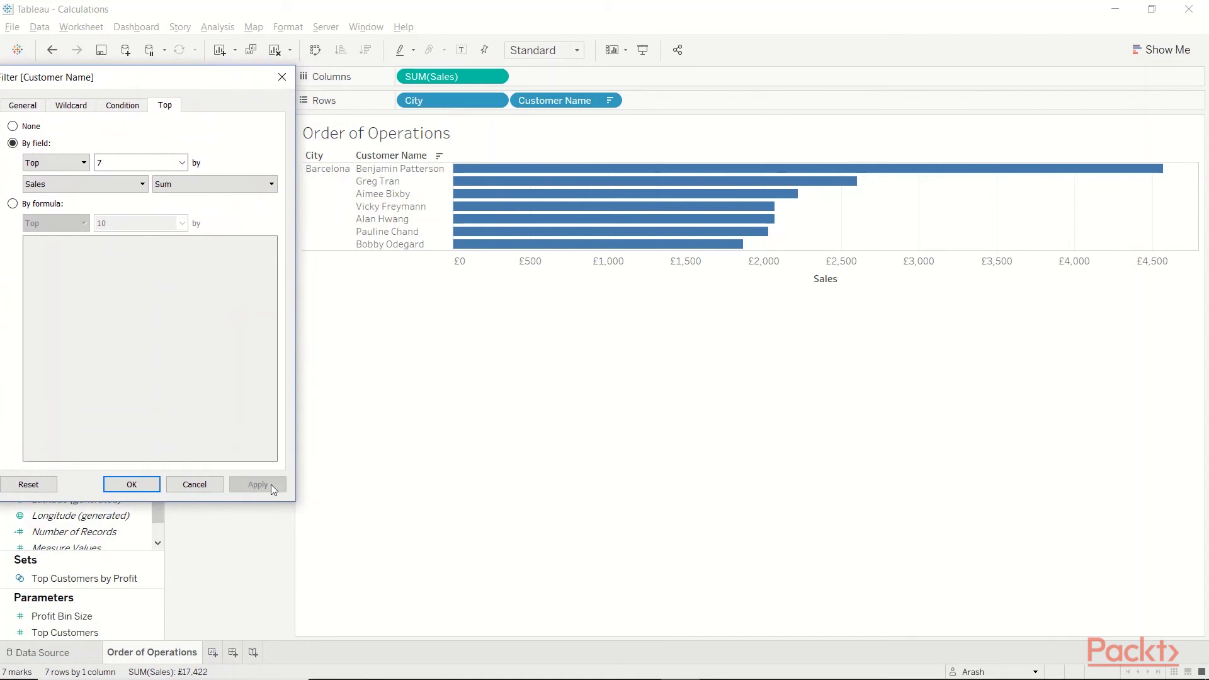
left_click(282, 77)
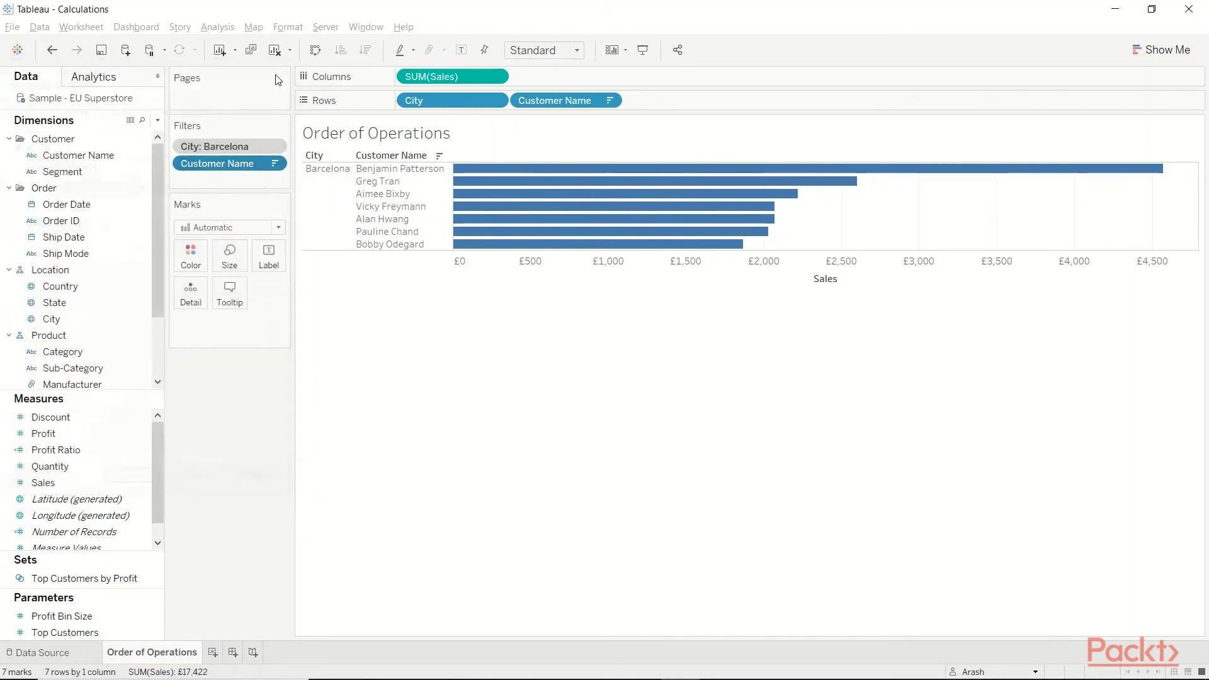